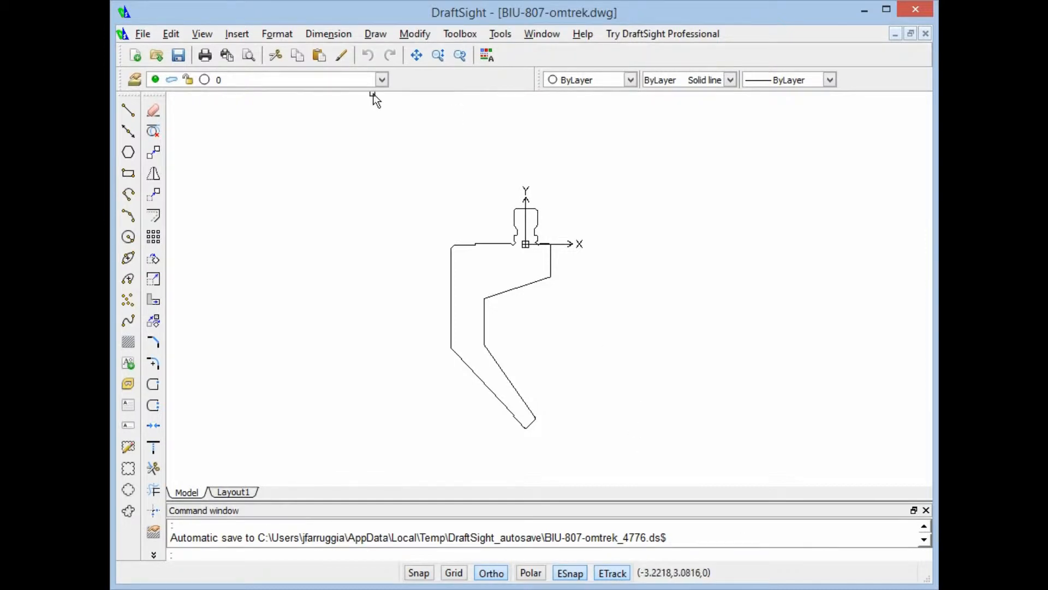
- Examine the BIU-807-omtrek punch outline around the drawing origin, checking where the origin sits relative to the punch's shoulders and tang
scroll(626, 427, "up", 1)
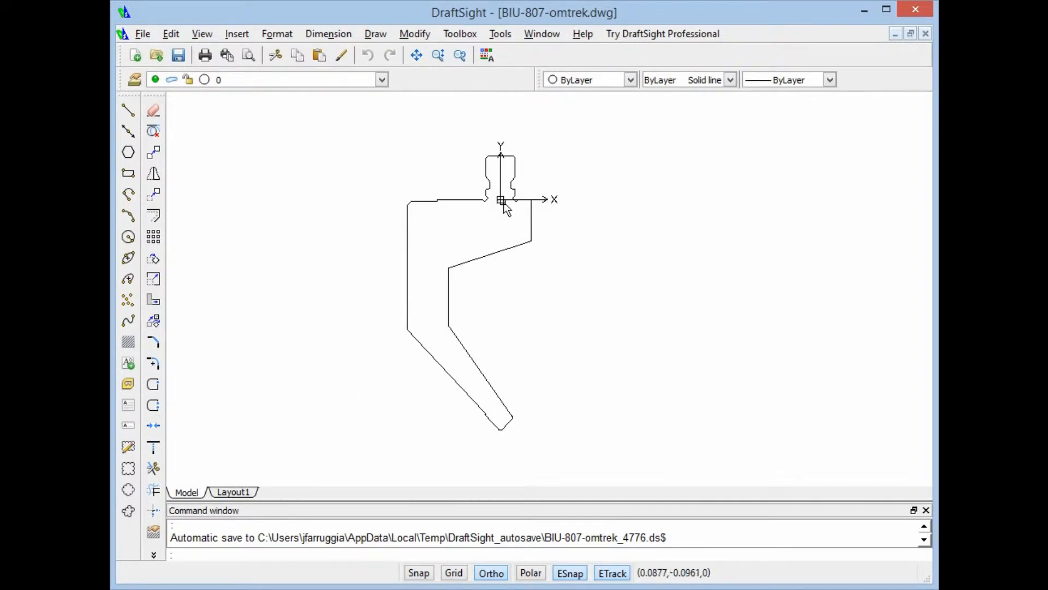
scroll(498, 198, "up", 2)
scroll(500, 194, "up", 3)
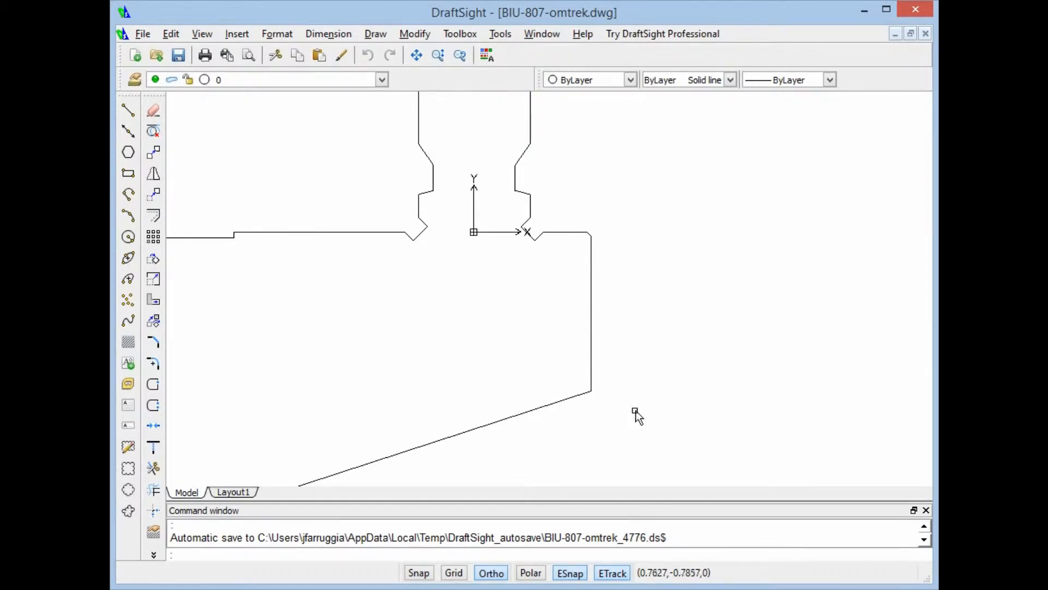
scroll(641, 349, "down", 4)
scroll(456, 139, "down", 2)
scroll(522, 328, "down", 1)
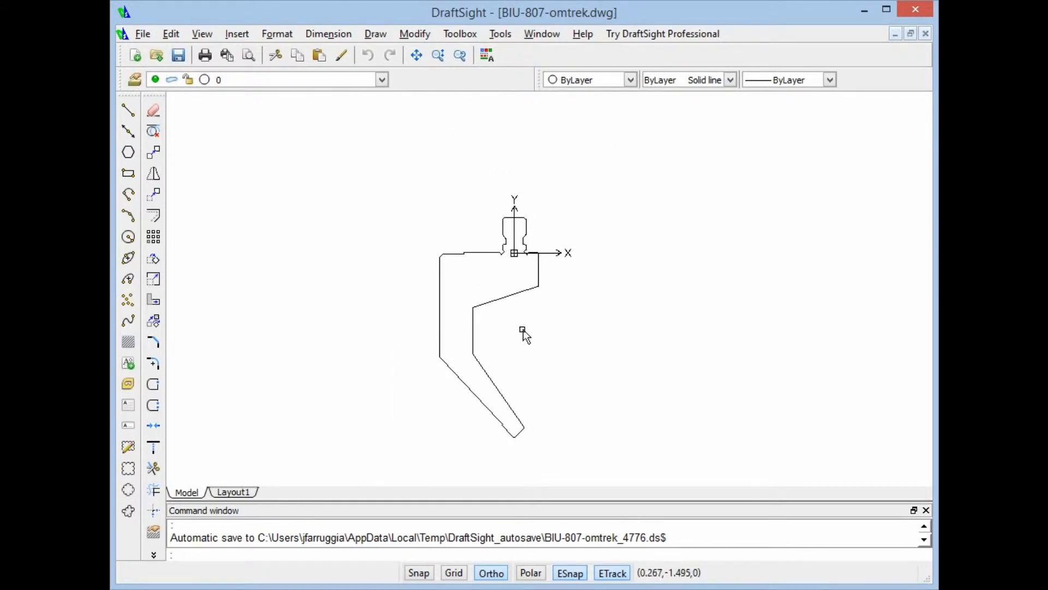
scroll(537, 460, "up", 1)
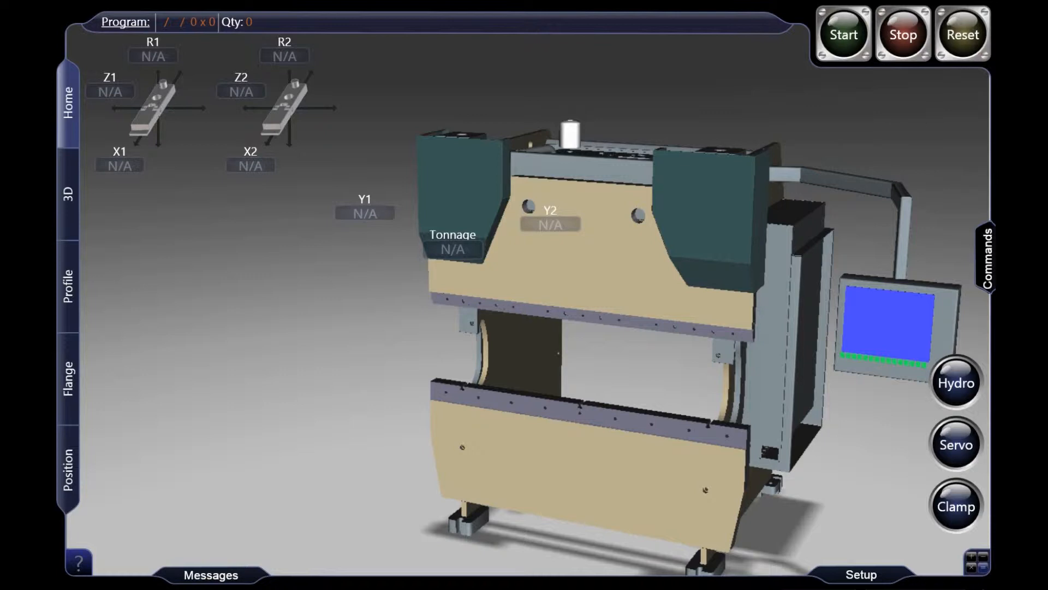
- Switch to the press brake control software, open the Tool Generator in the tool setup and discard the open gooseneck template
left_click(841, 575)
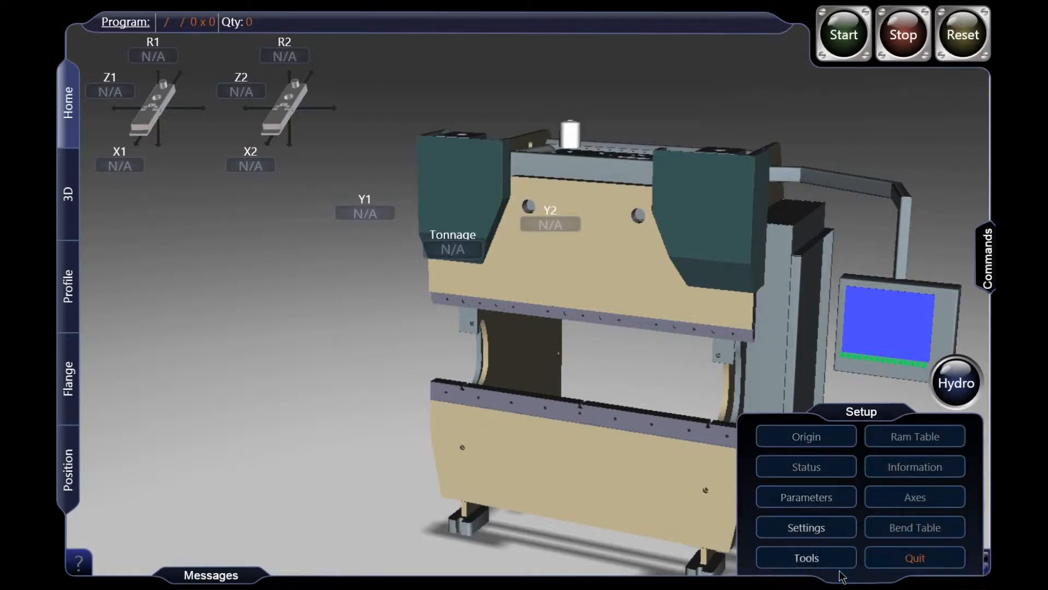
left_click(806, 557)
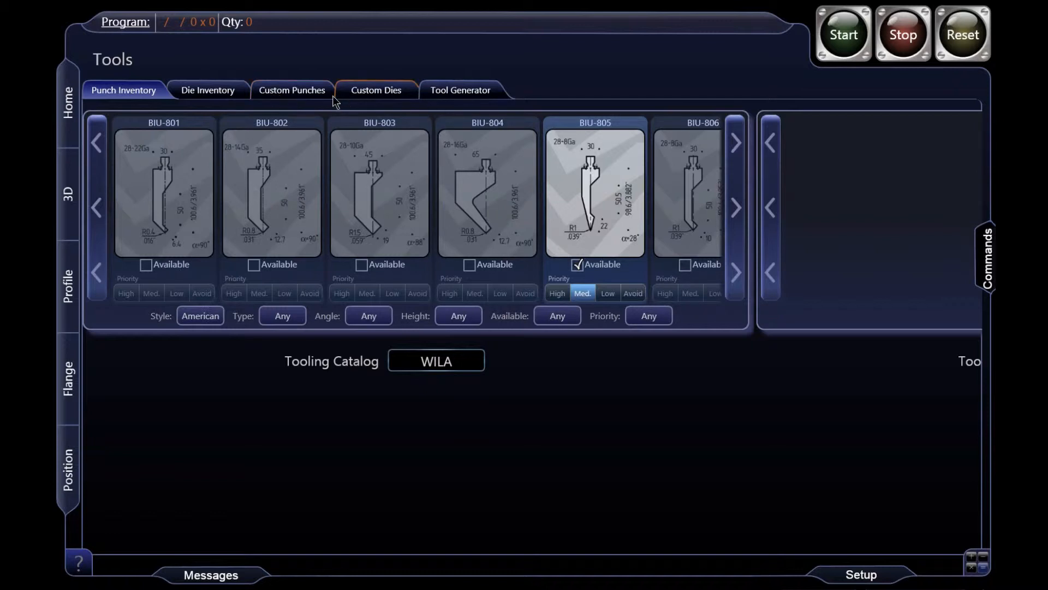
left_click(298, 94)
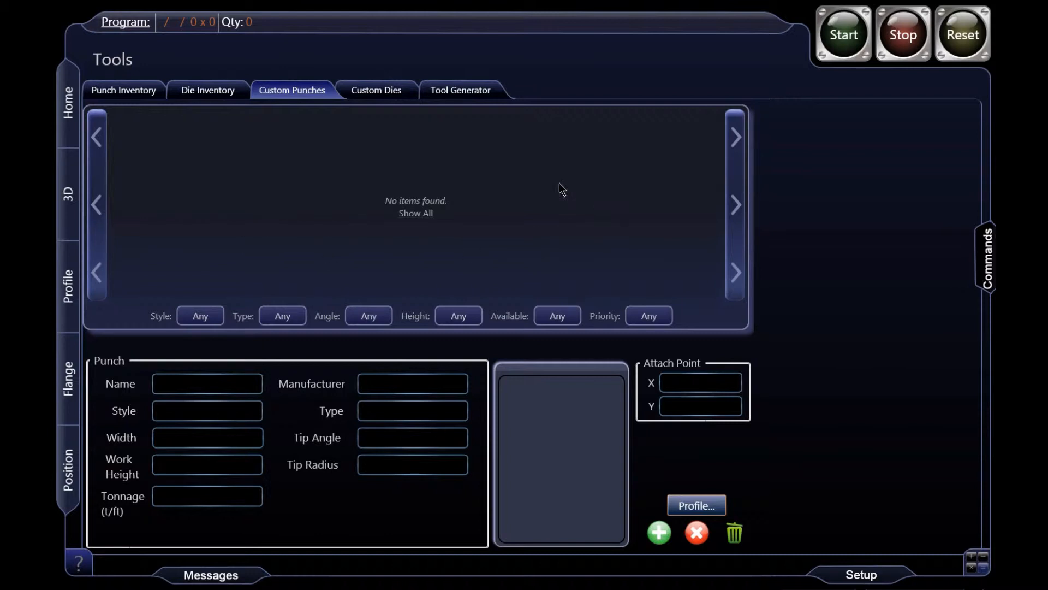
left_click(382, 93)
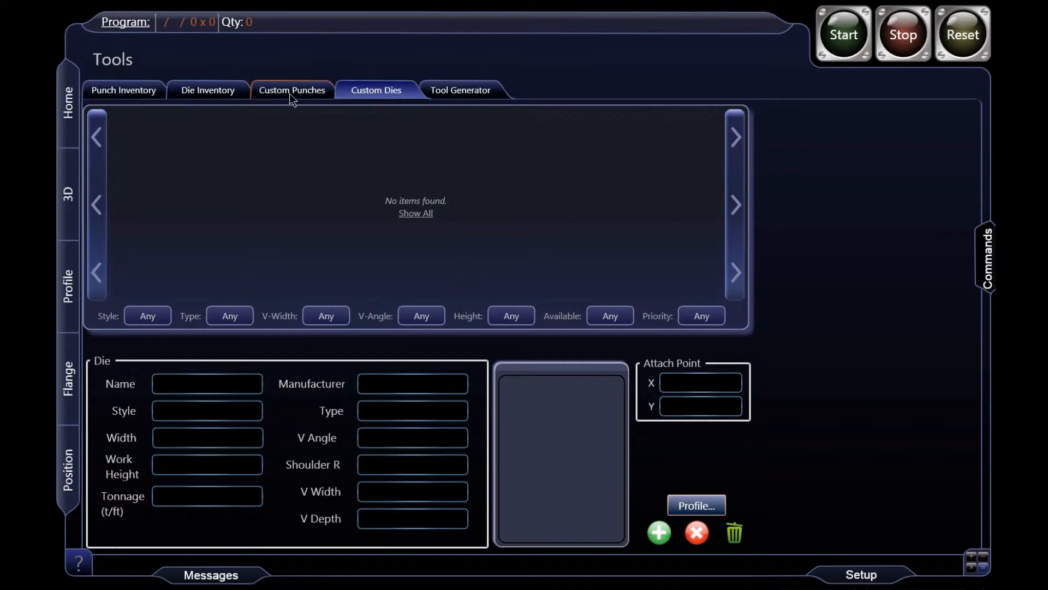
left_click(461, 95)
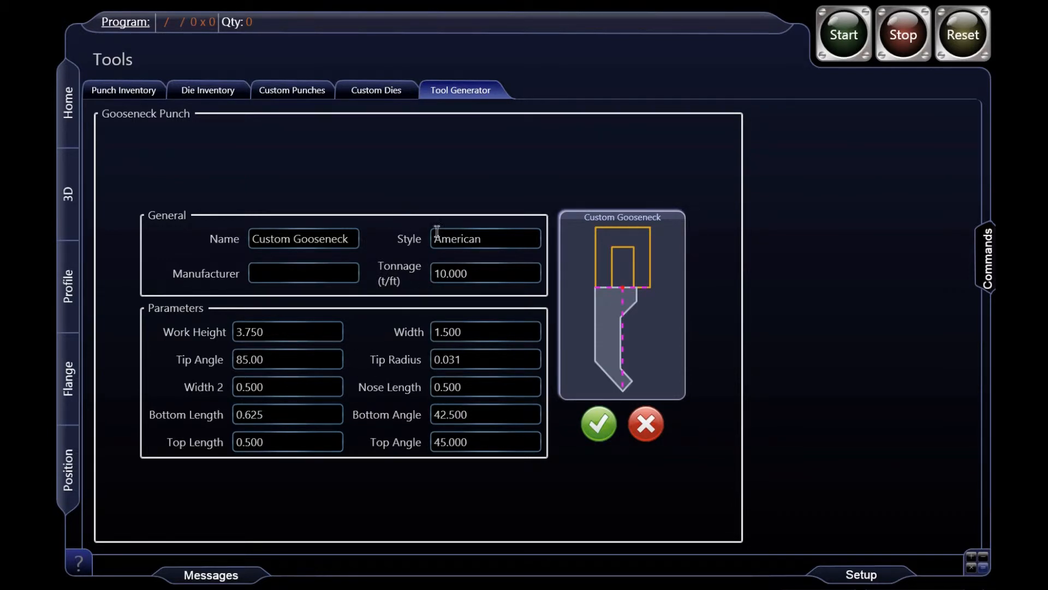
left_click(657, 416)
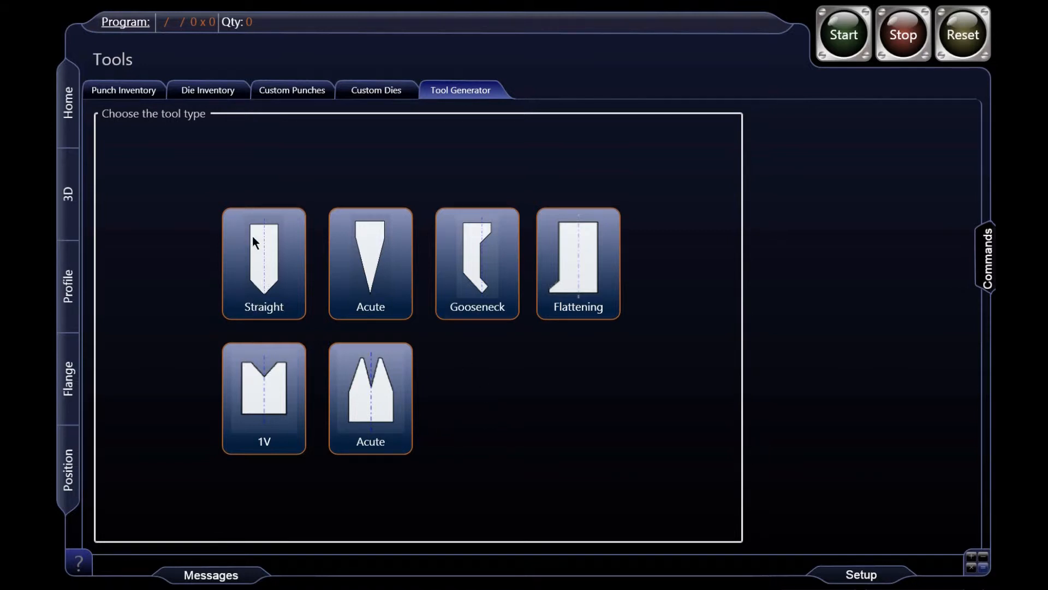
- Start a straight punch and check which dimensions its Work Height, Tip Angle, Width and Tip Radius parameters control
left_click(256, 261)
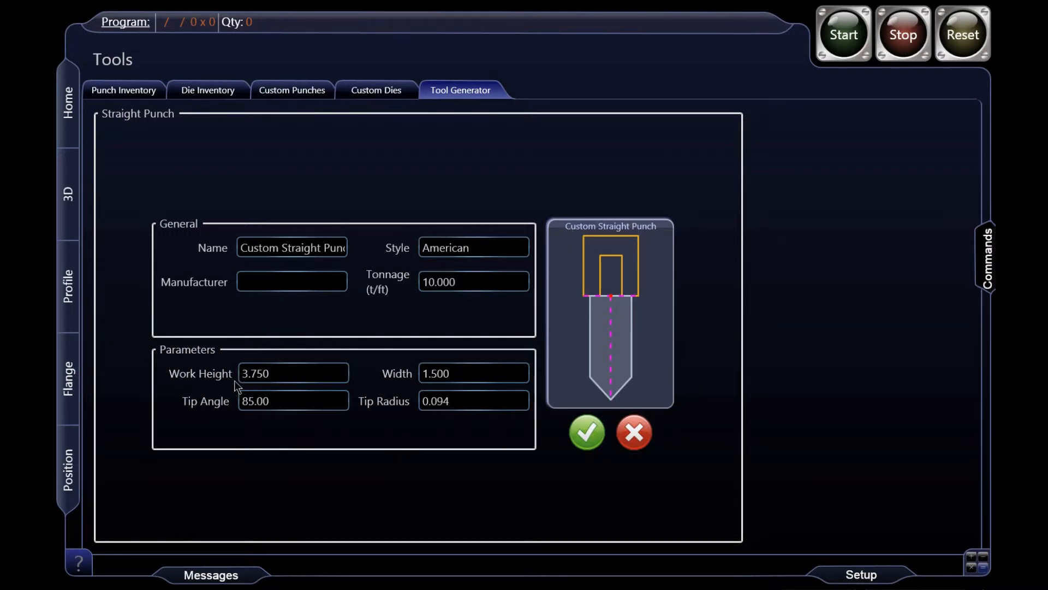
left_click(277, 375)
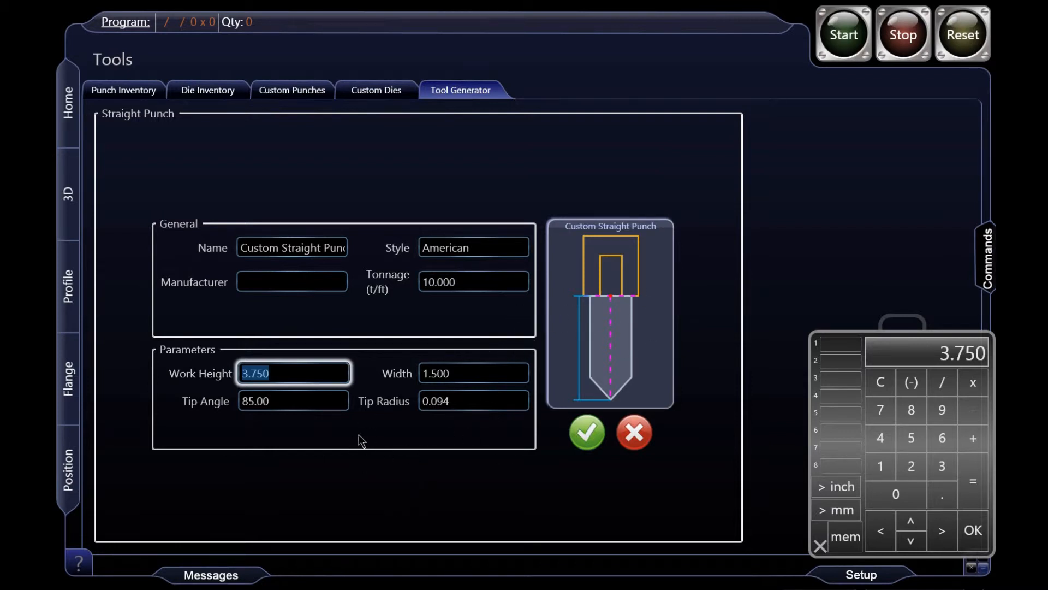
left_click(295, 401)
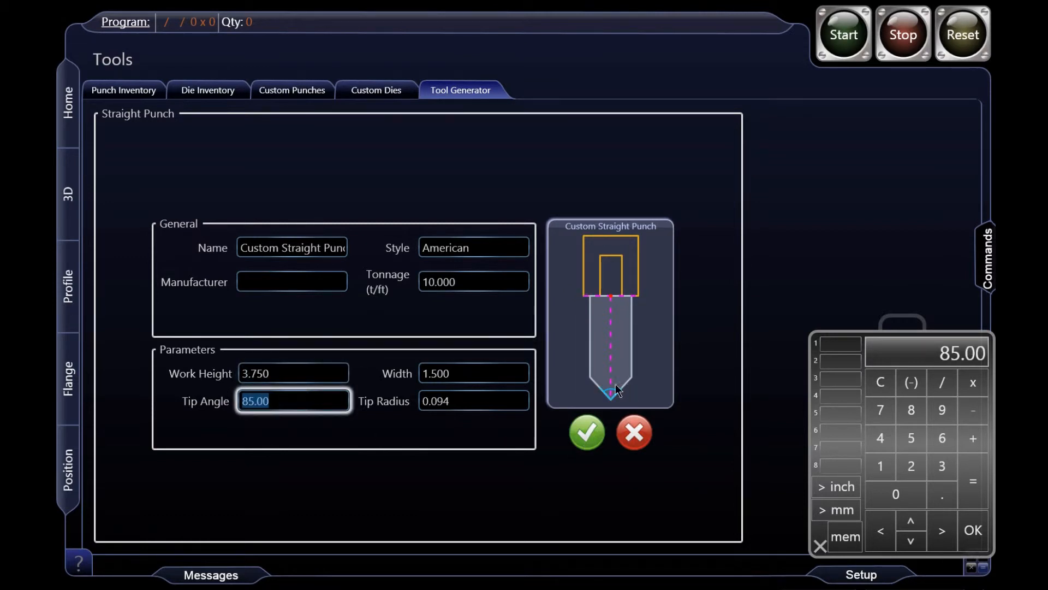
left_click(469, 373)
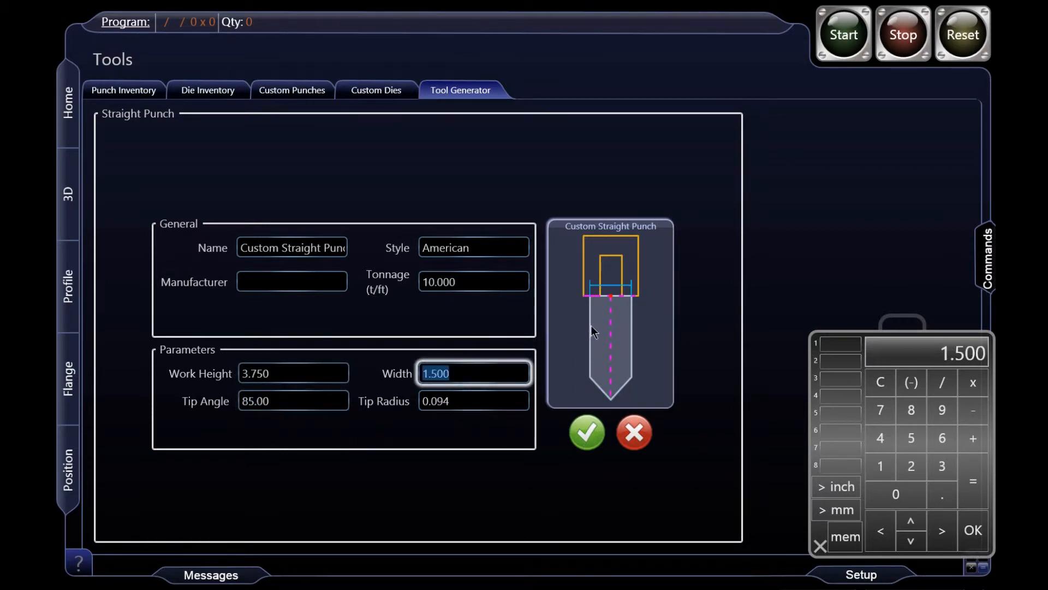
left_click(456, 401)
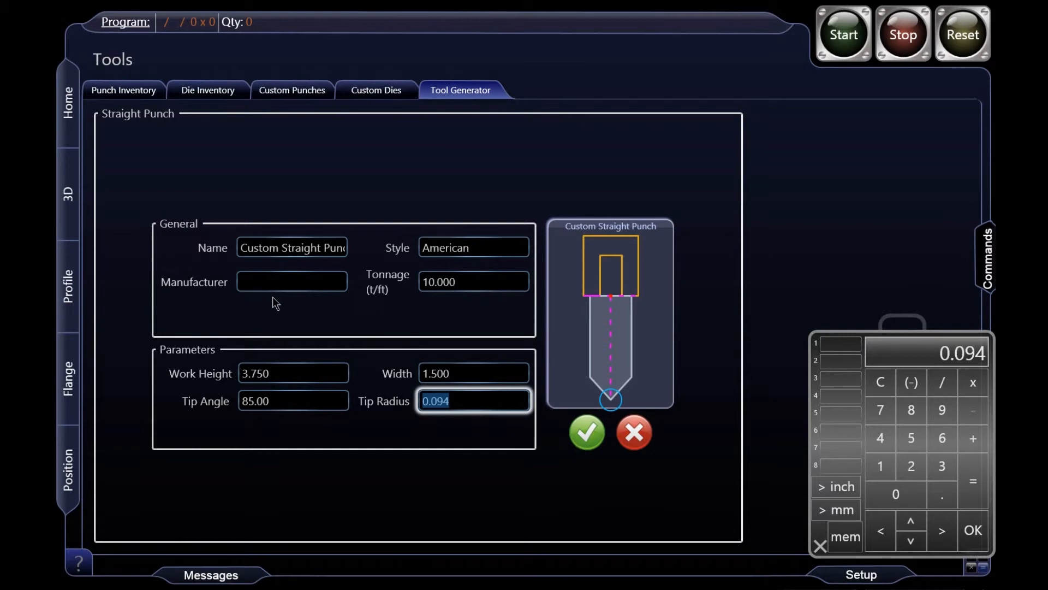
- Generate the straight punch with the manufacturer set to Me, and view it among the custom punches
left_click(279, 282)
type("M")
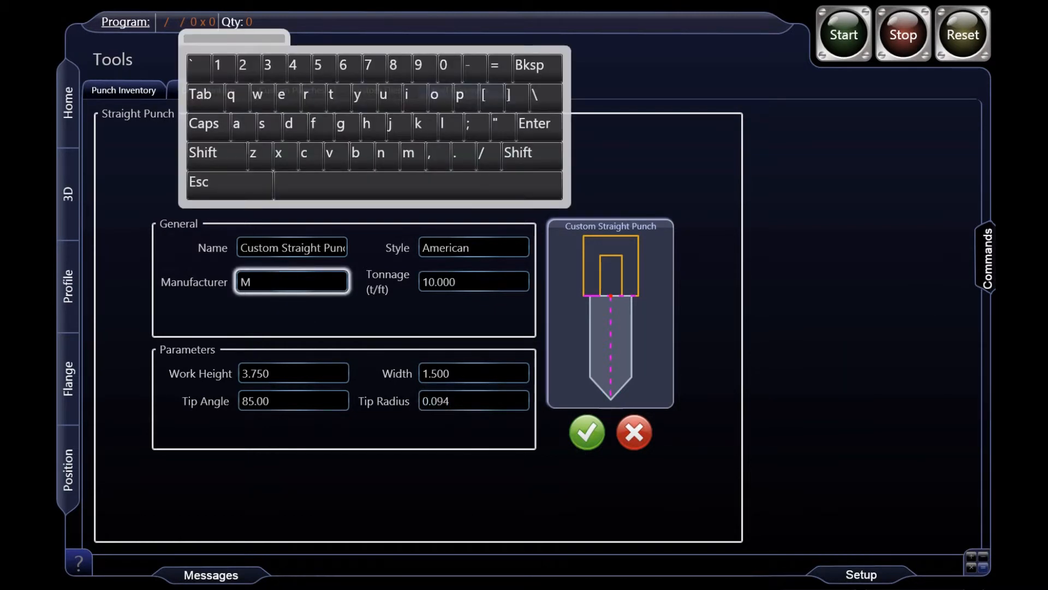
type("e")
left_click(371, 311)
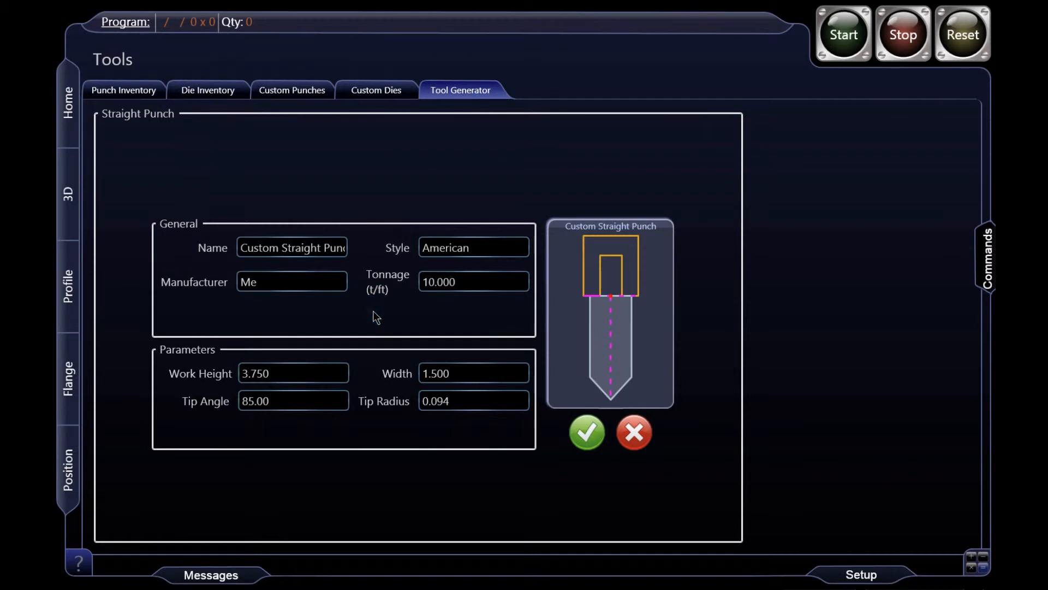
left_click(581, 433)
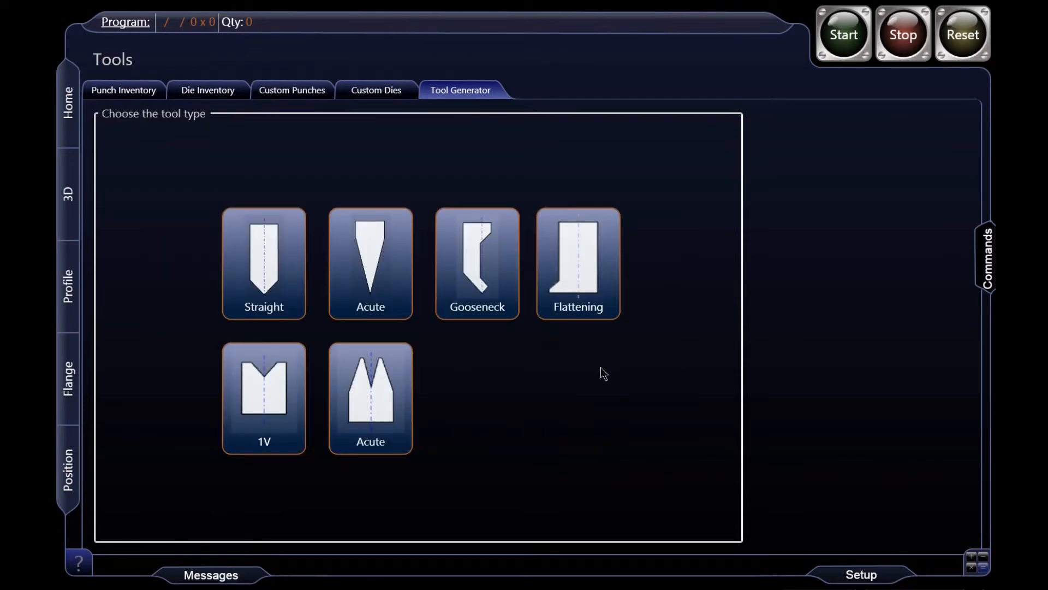
left_click(287, 91)
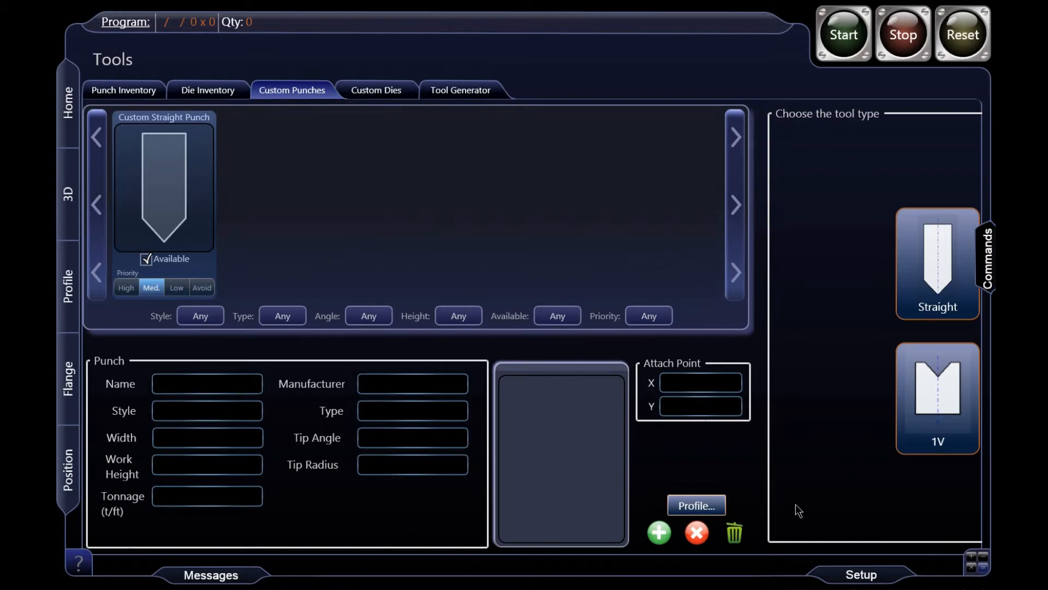
- Examine which dimension each parameter of the Tool Generator's gooseneck punch controls, and close the template without creating a punch
left_click(441, 94)
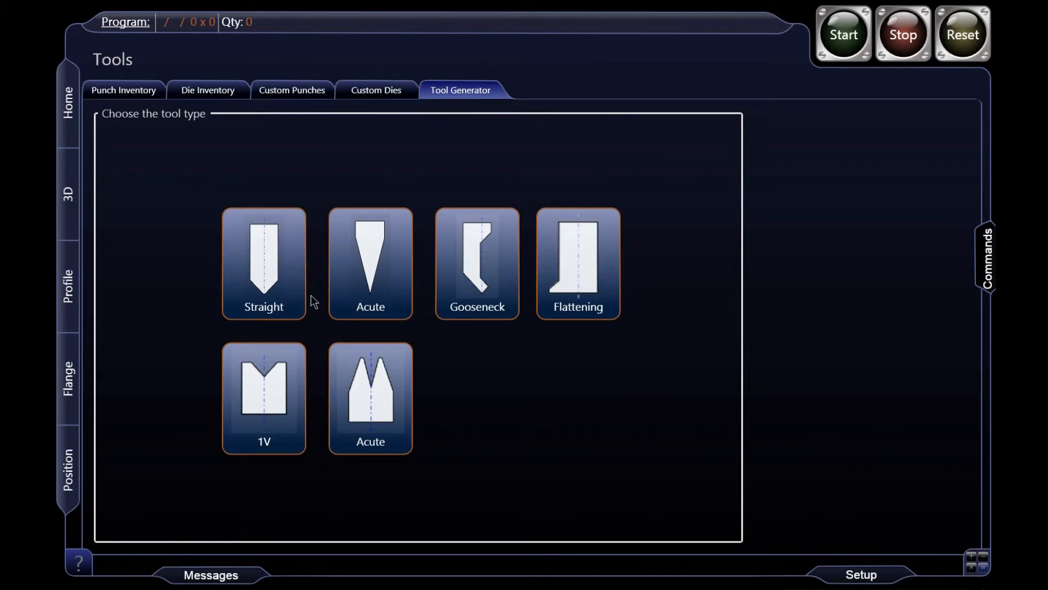
left_click(483, 282)
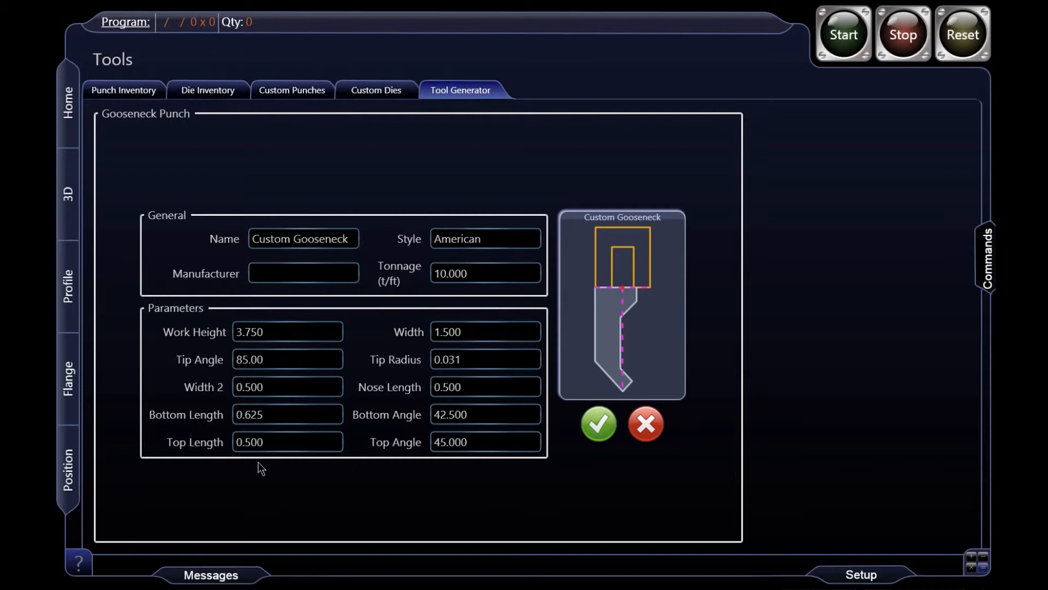
left_click(299, 334)
left_click(290, 360)
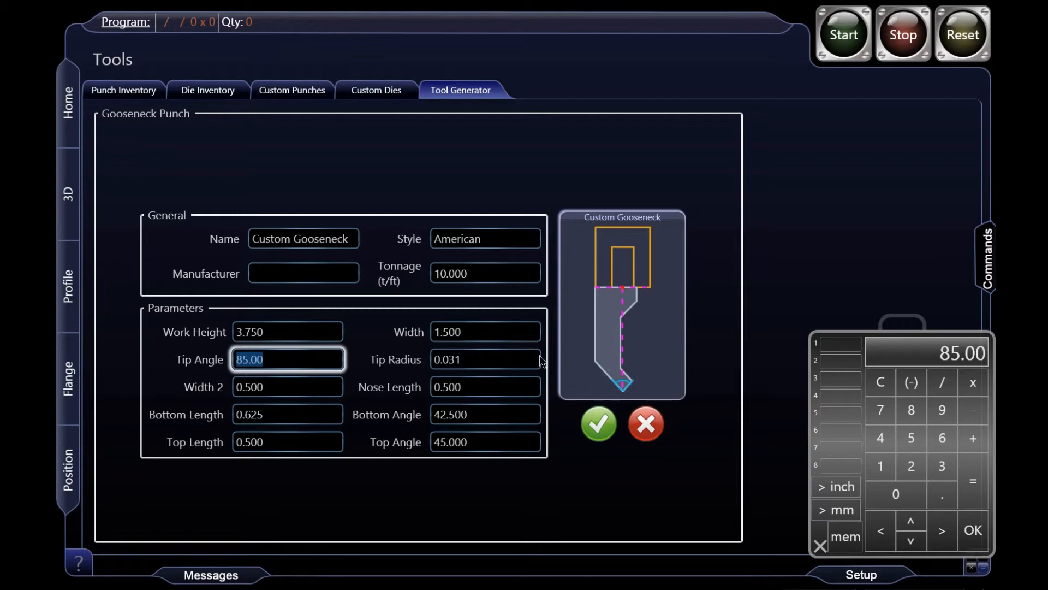
left_click(299, 387)
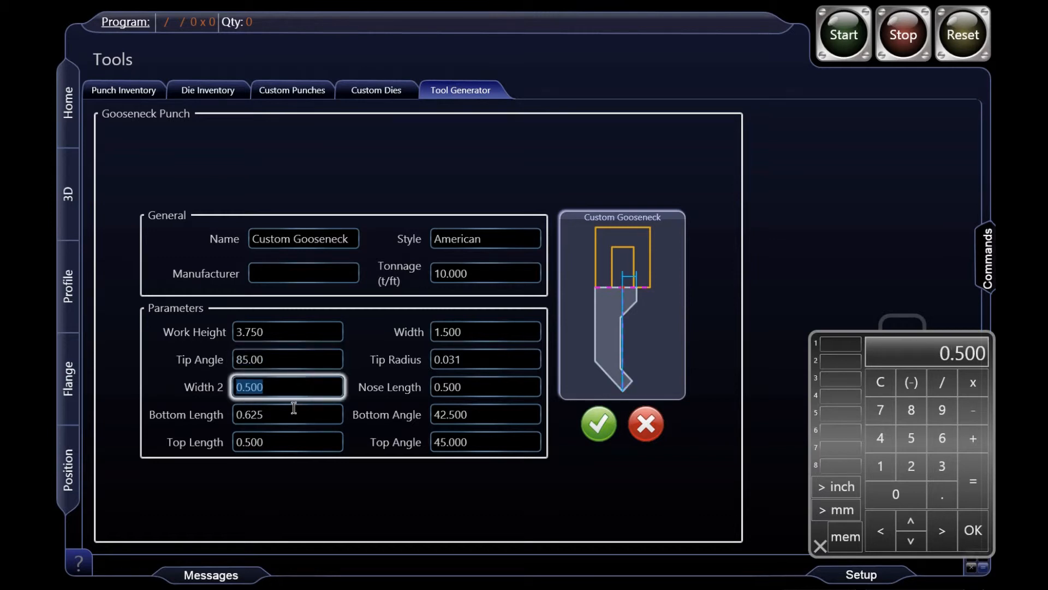
left_click(296, 413)
left_click(307, 440)
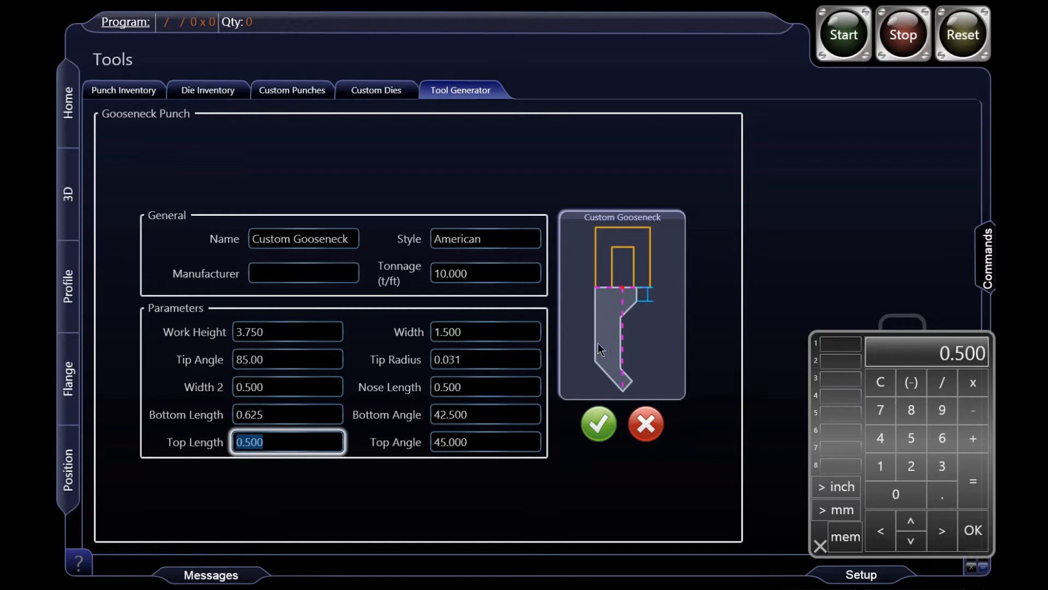
left_click(485, 331)
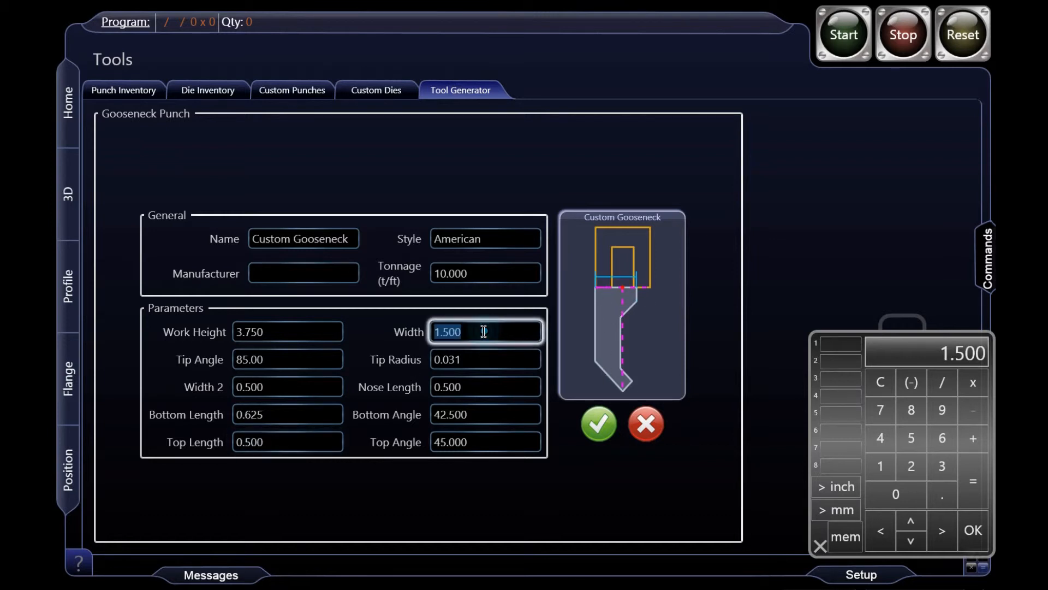
left_click(467, 356)
left_click(480, 388)
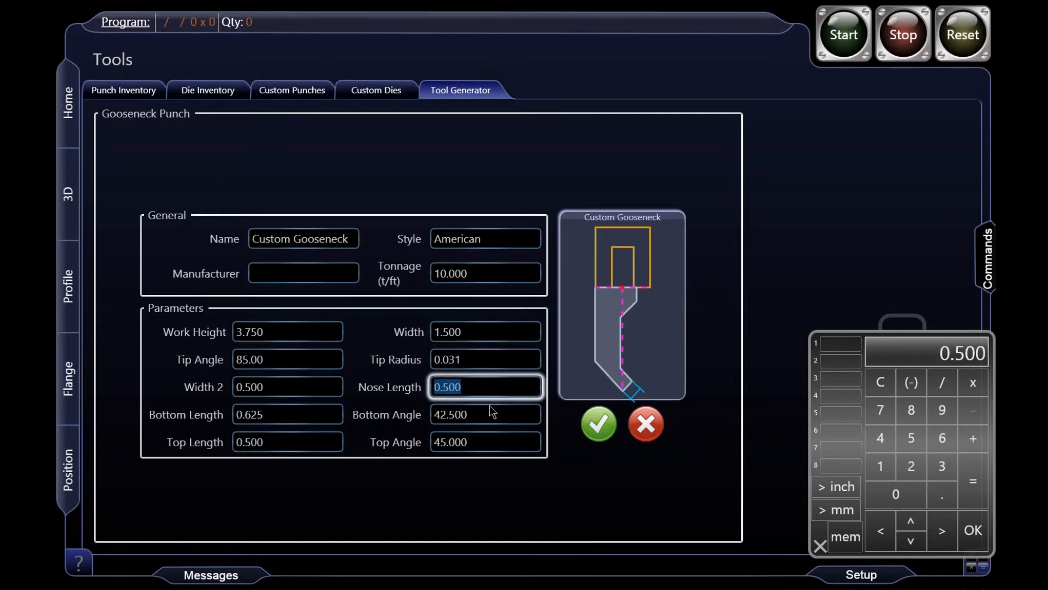
left_click(479, 419)
left_click(487, 442)
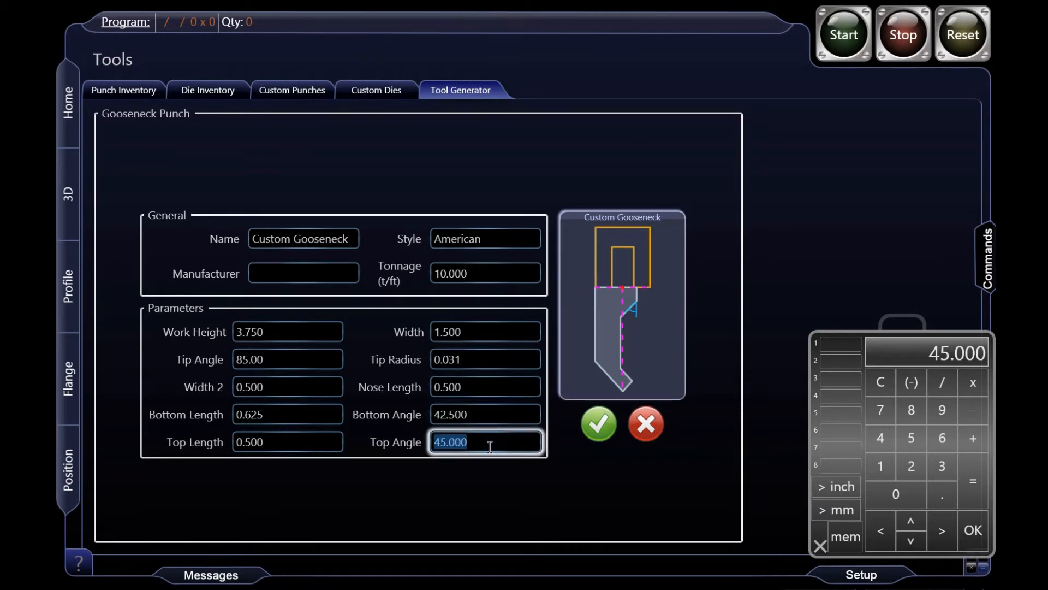
left_click(440, 90)
left_click(644, 420)
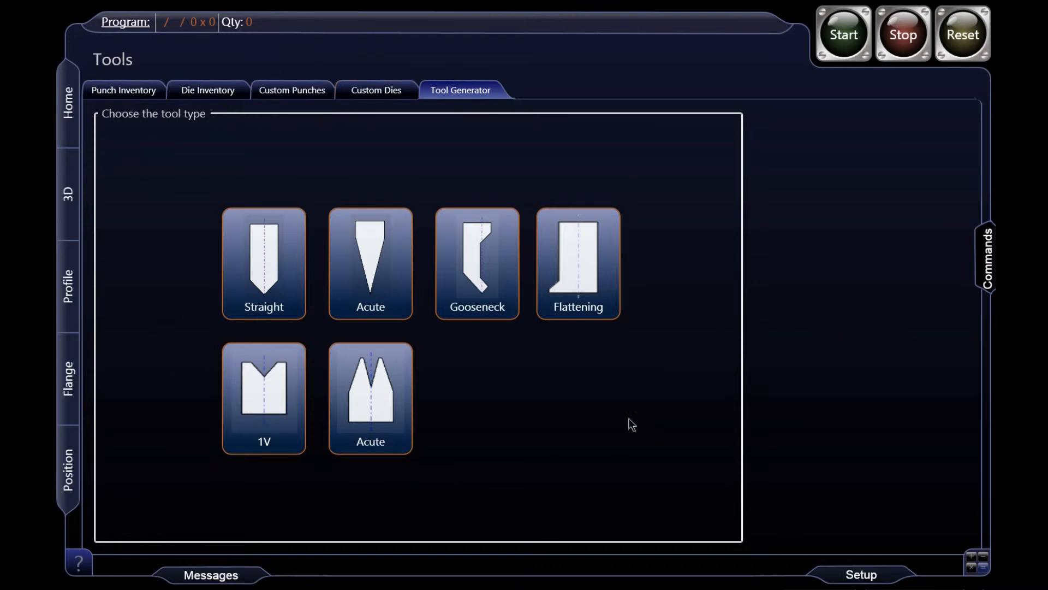
- Load the drawing BIU-807-omtrek.dxf as the profile for a new custom punch
left_click(296, 94)
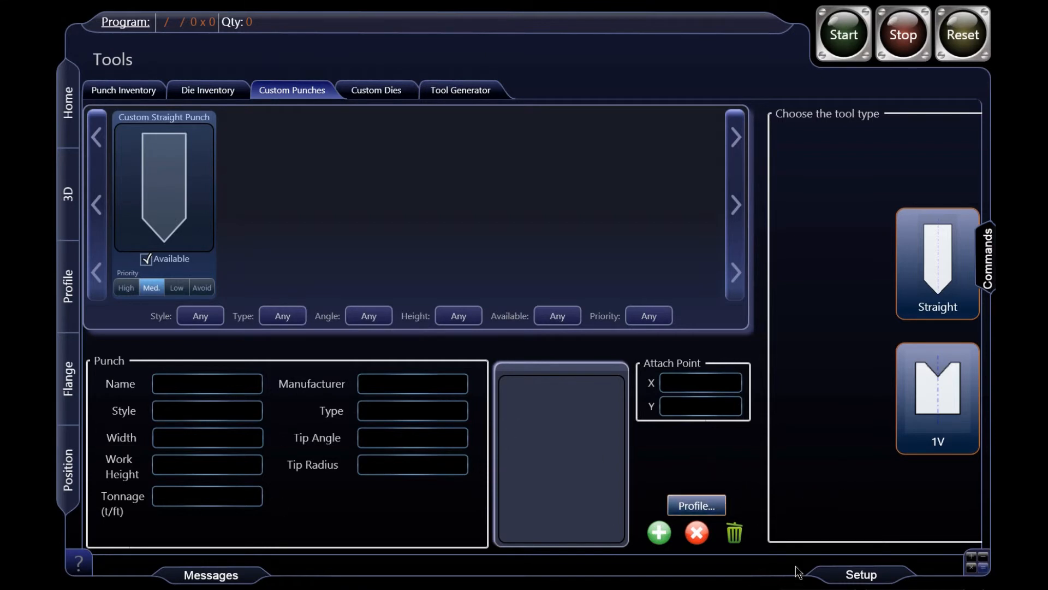
left_click(697, 504)
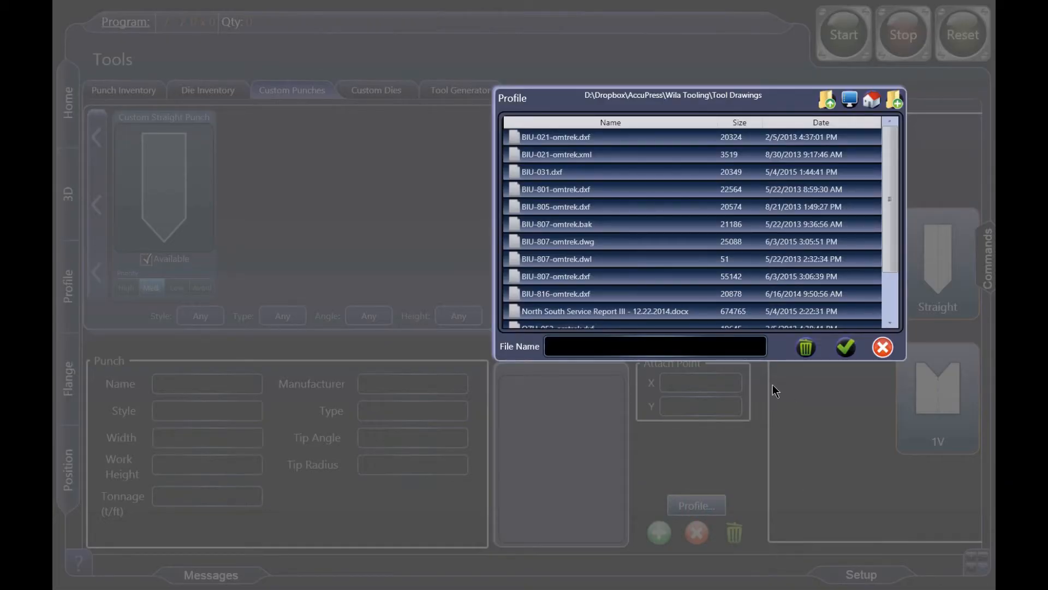
left_click(649, 247)
left_click(633, 230)
left_click(541, 277)
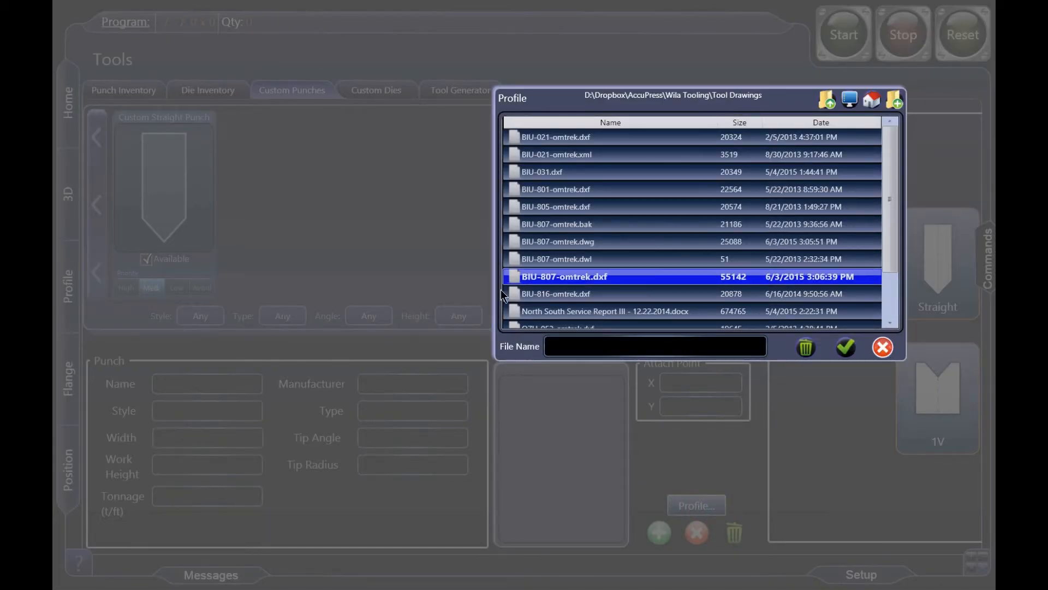
left_click(559, 280)
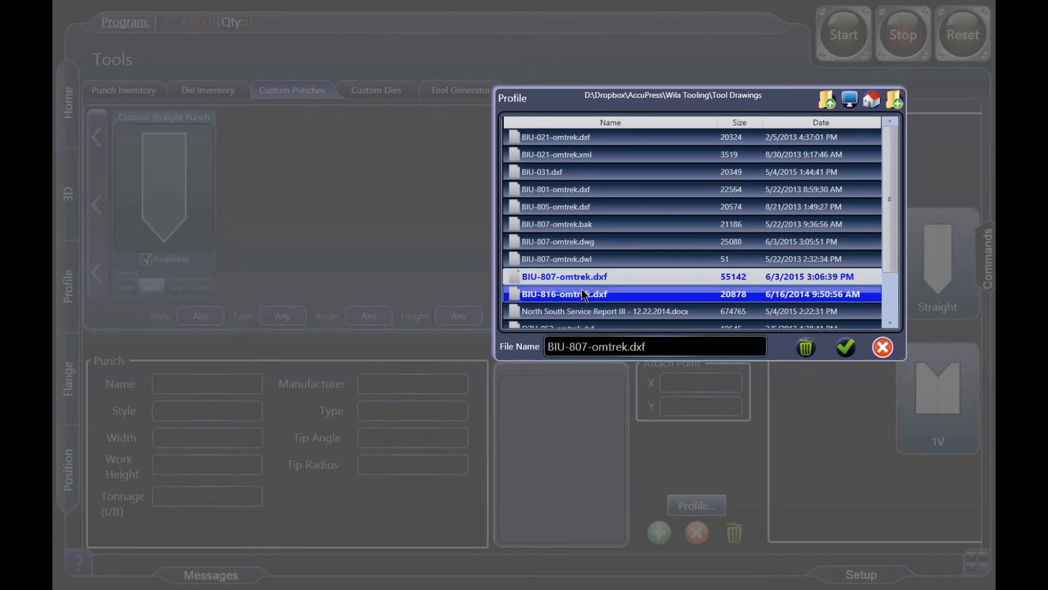
left_click(846, 347)
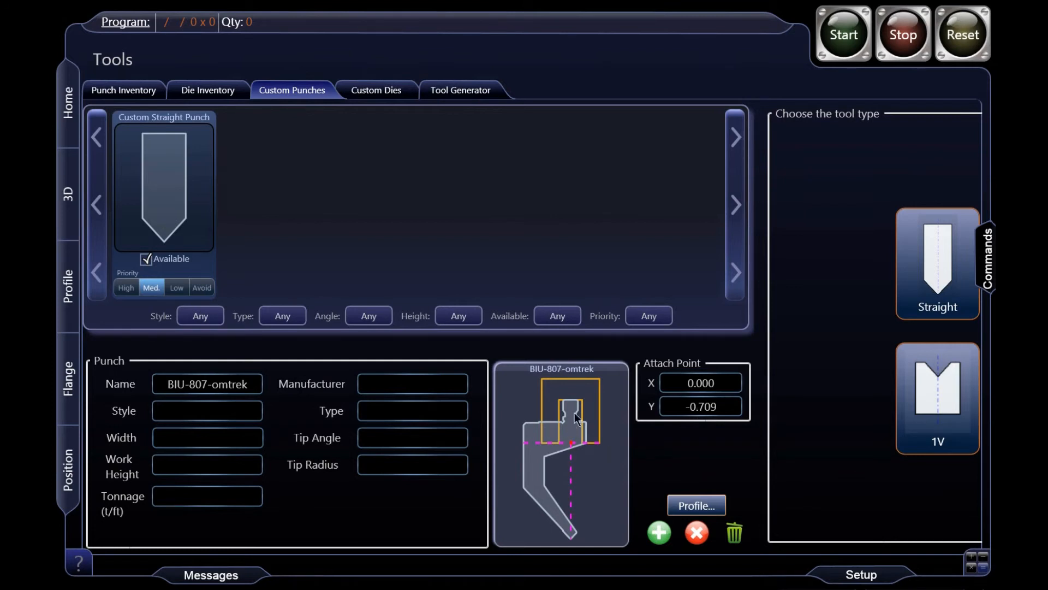
- Set the Y attach point of the BIU-807 punch profile to 0
left_click(732, 406)
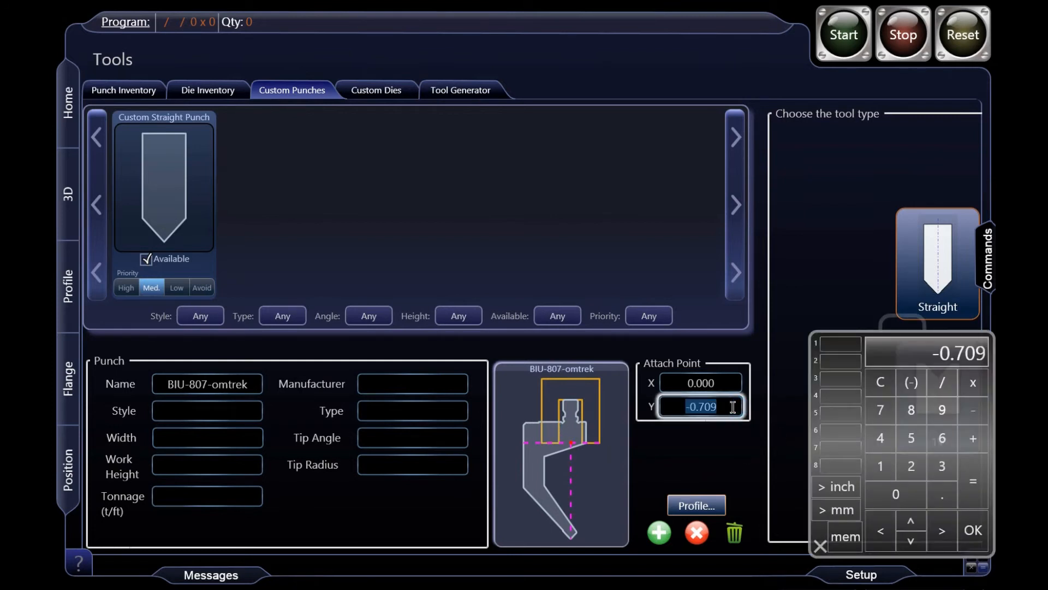
type("0")
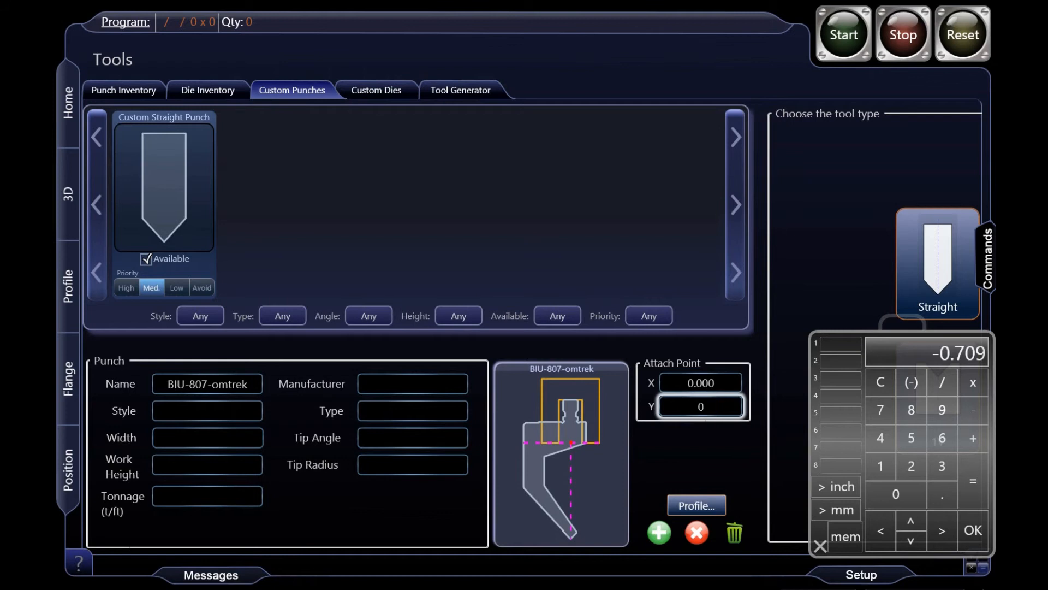
key("Return")
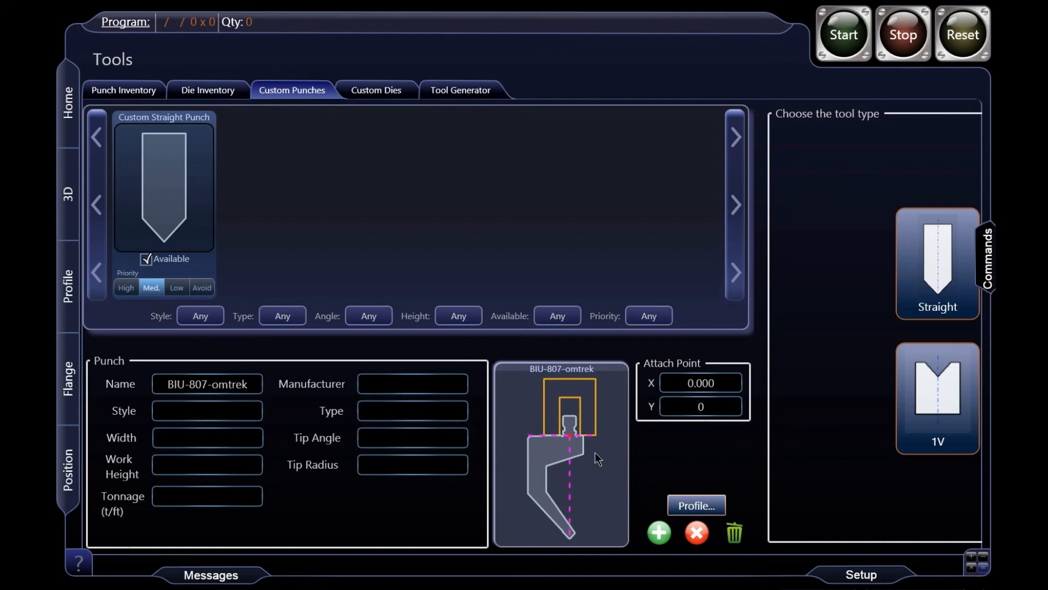
- Rename the imported punch as BIU-807-My Own and set its style to American
left_click(210, 384)
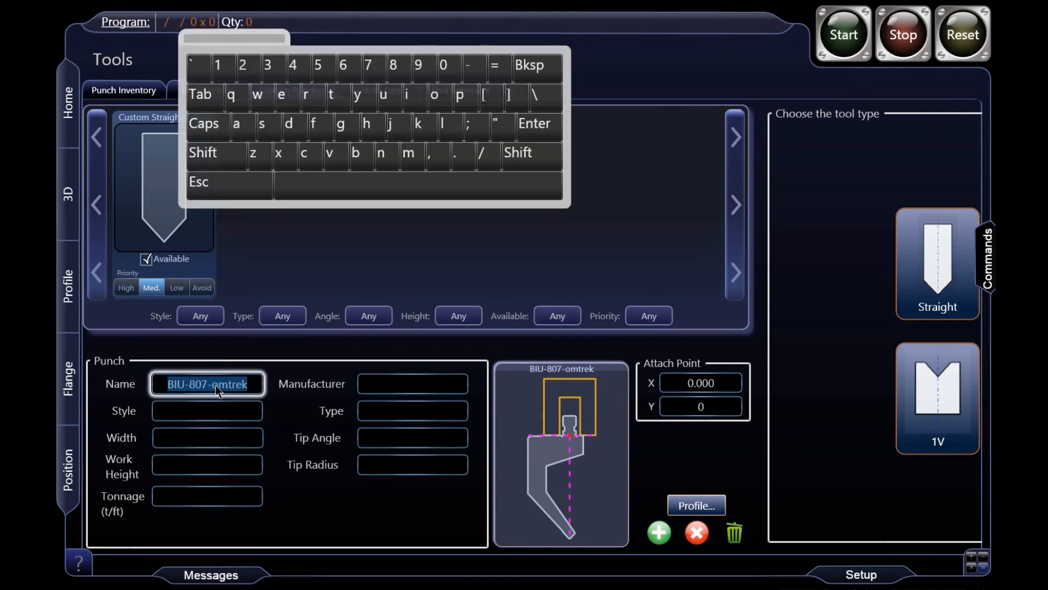
left_click(212, 384)
left_click_drag(211, 385, 254, 386)
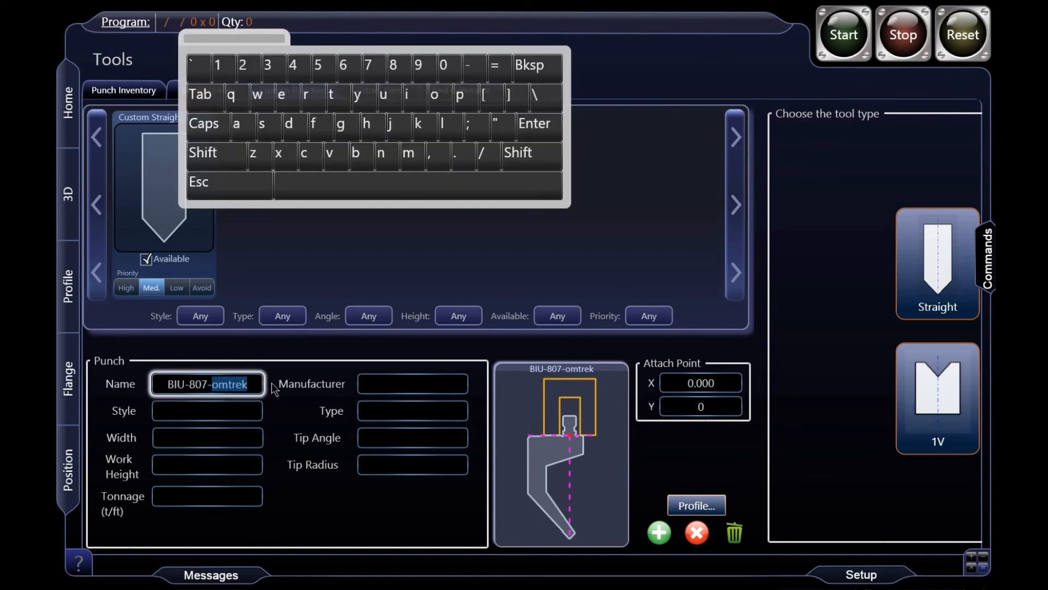
type("My O")
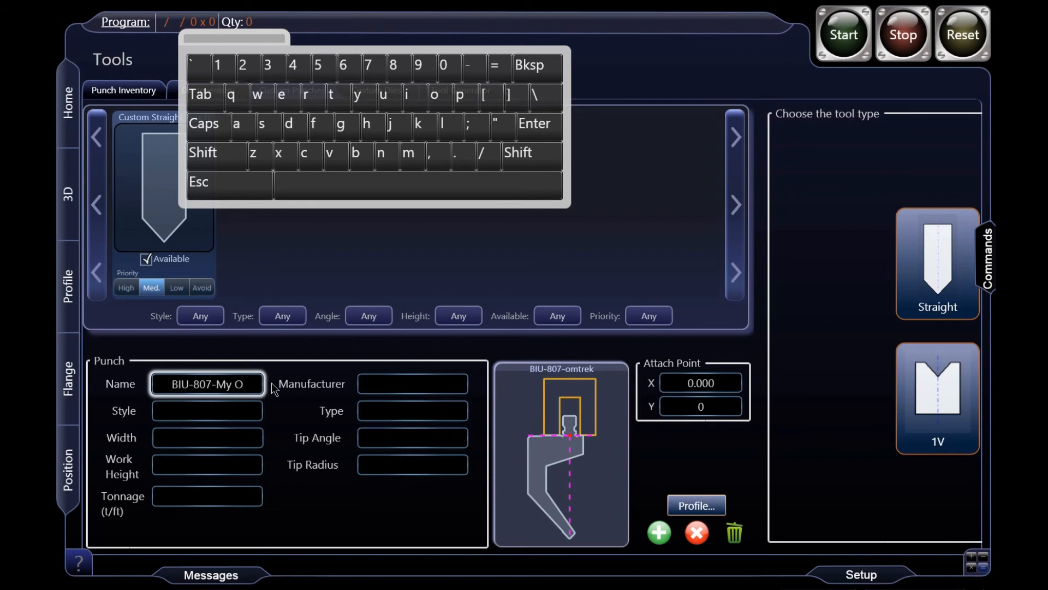
type("wn")
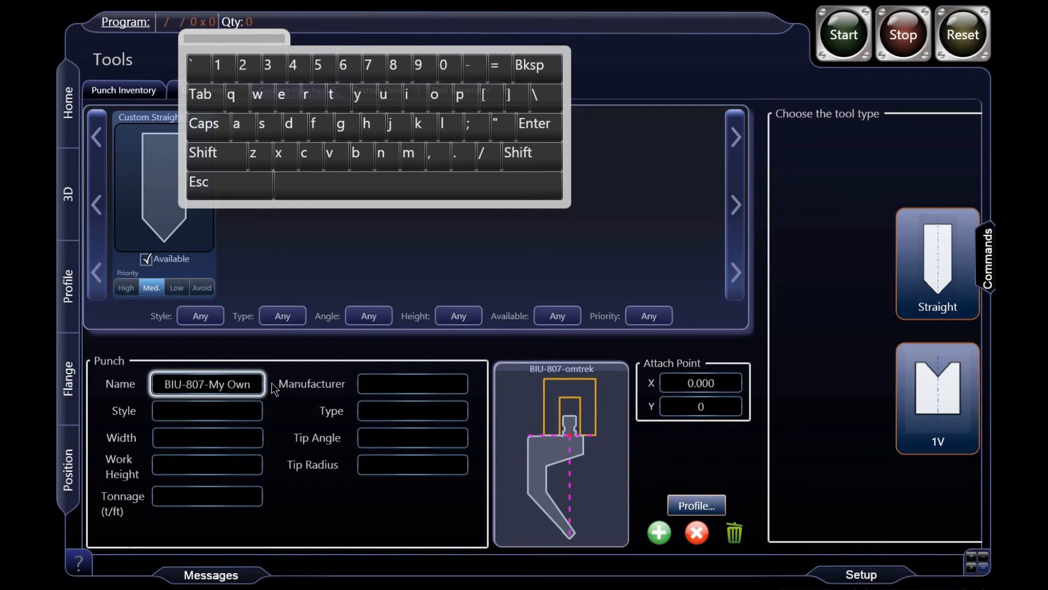
left_click(159, 418)
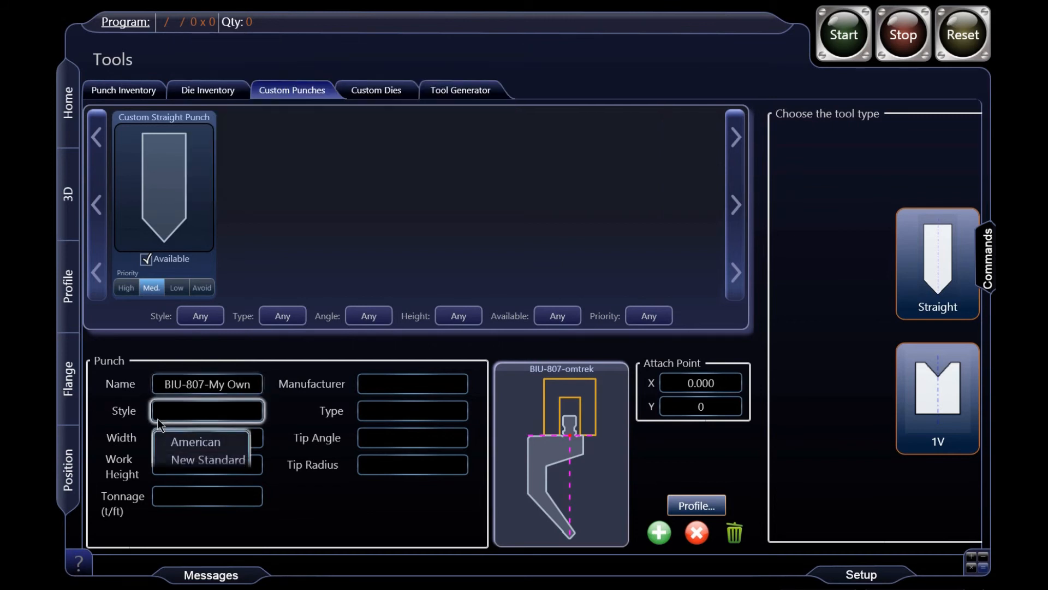
left_click(197, 447)
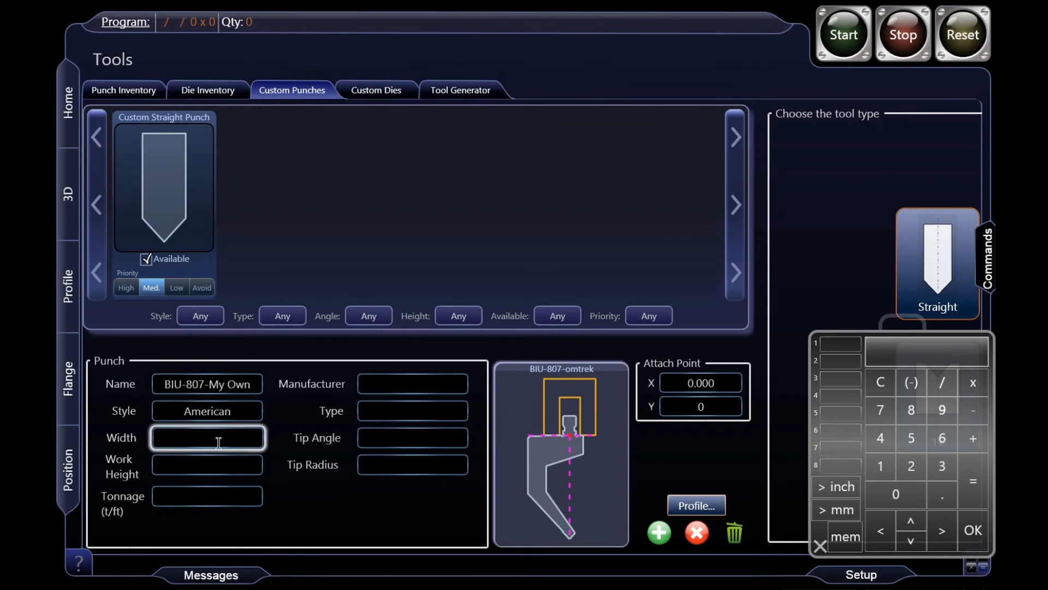
- Give the BIU-807-My Own punch a width of 2, a work height of 6 and a tonnage of 11 t/ft
type("2")
key("Return")
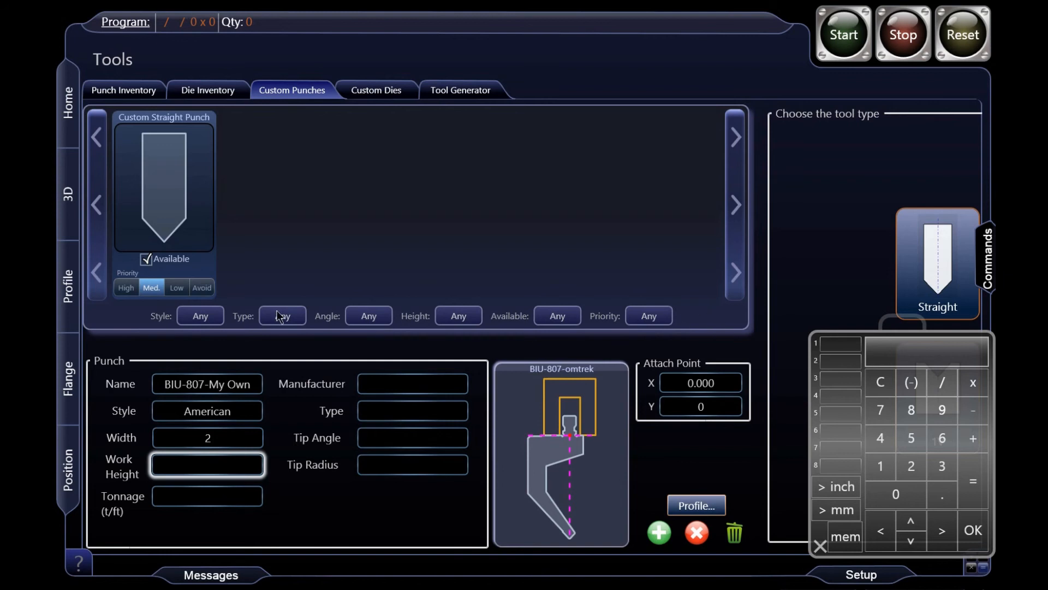
left_click(178, 468)
type("6.")
key("Tab")
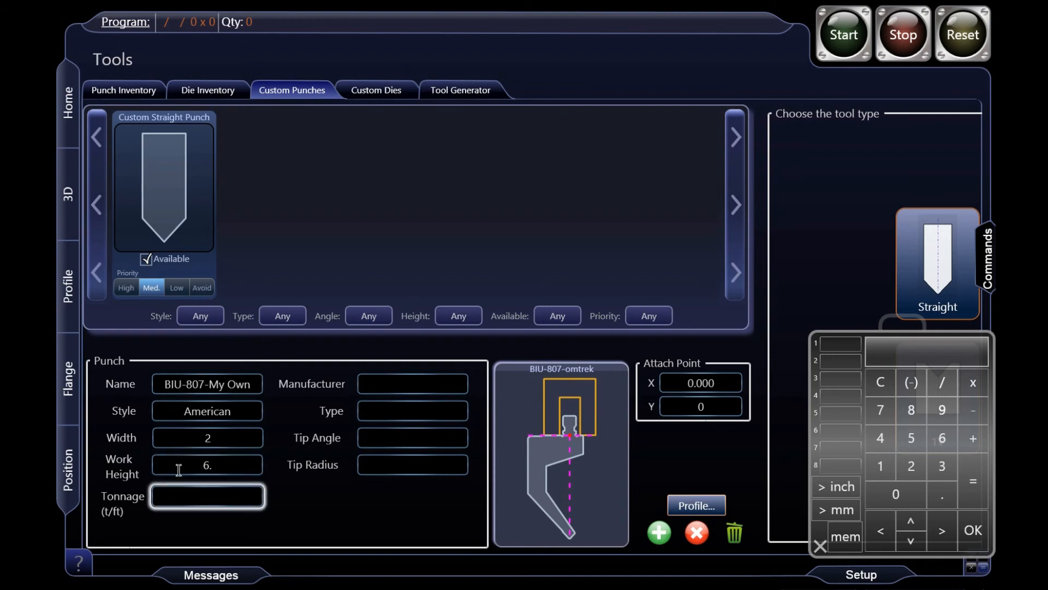
type("11")
key("Tab")
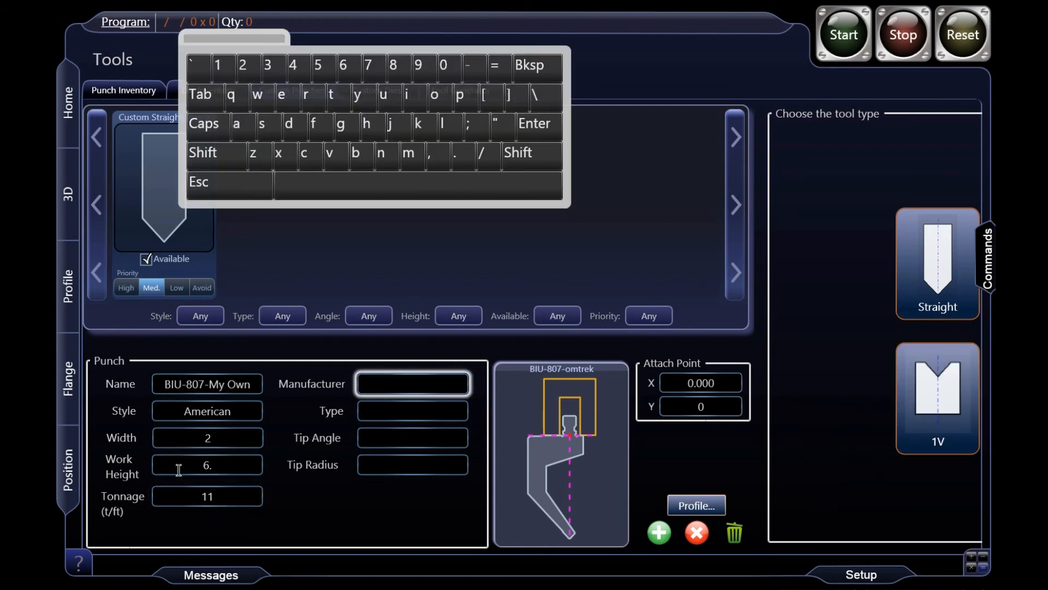
- Enter Me as the punch's manufacturer and choose Gooseneck as its type
type("Me")
key("Tab")
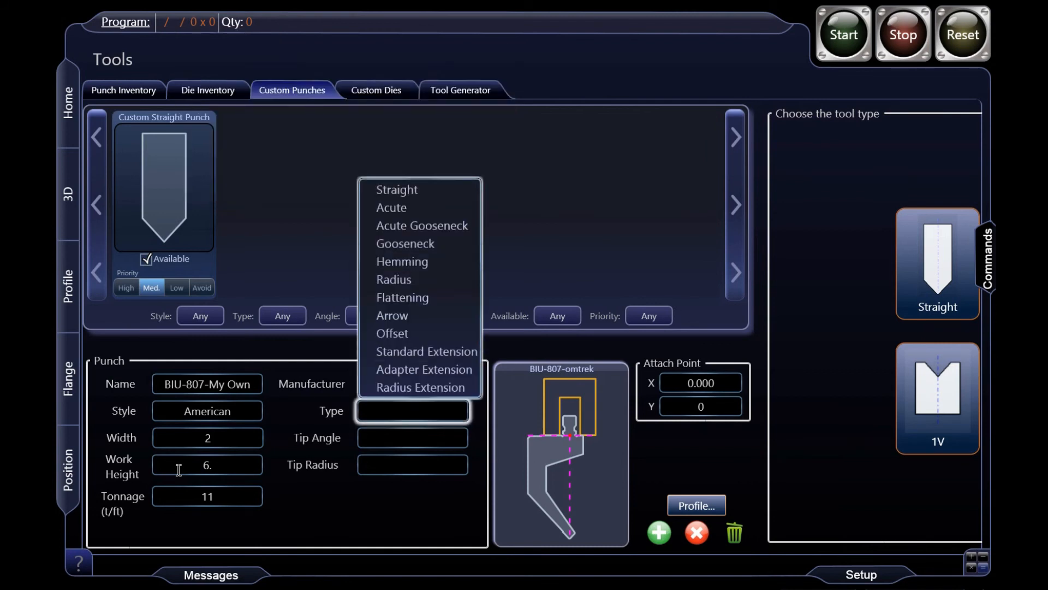
left_click(405, 245)
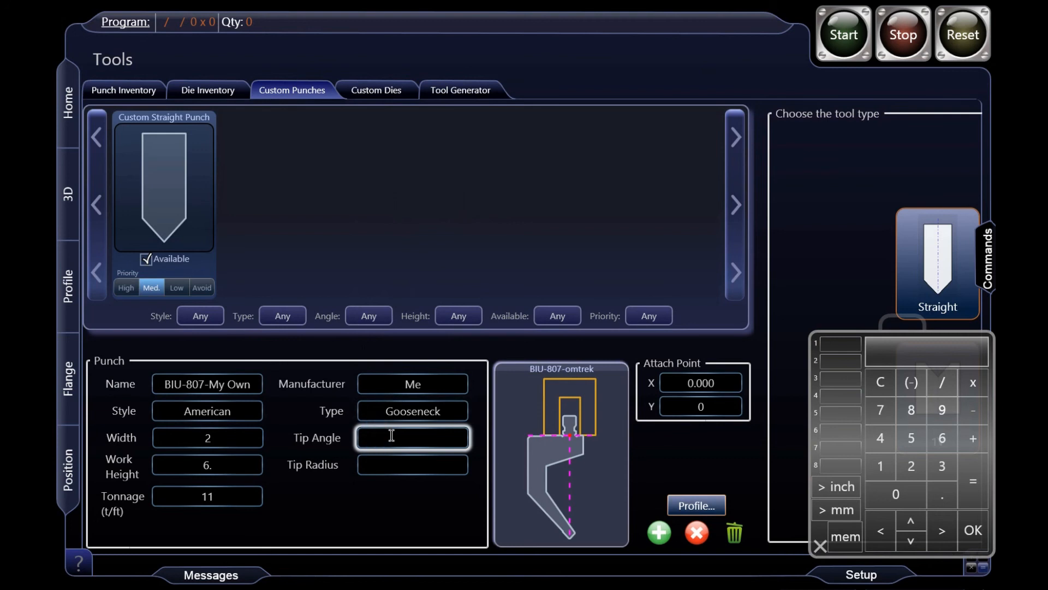
- Set the tip angle to 80 and the tip radius to .039, and add the punch to the custom punches
type("80")
key("Tab")
type(".039")
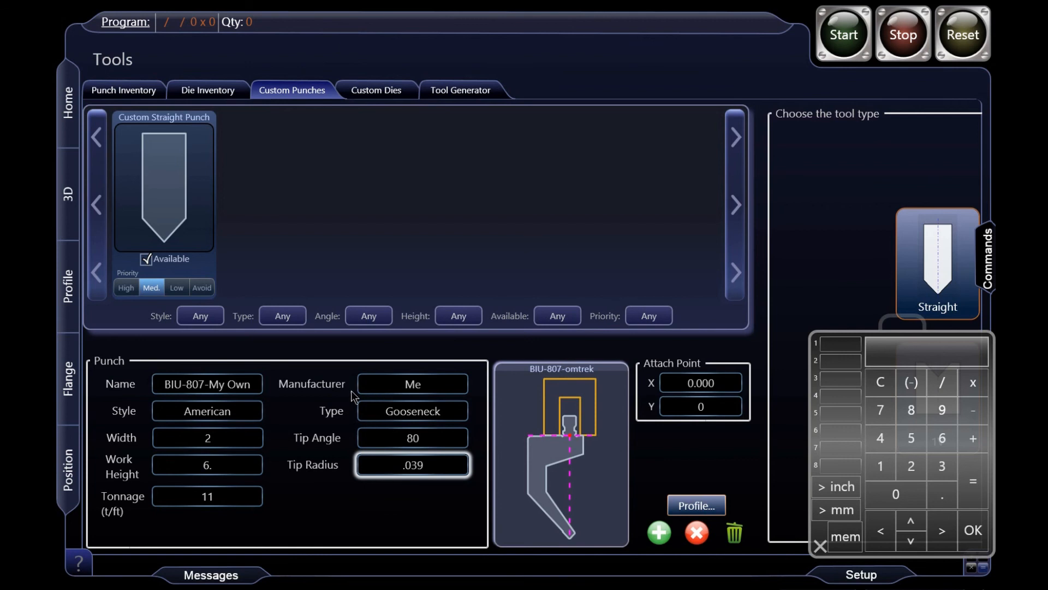
left_click(659, 533)
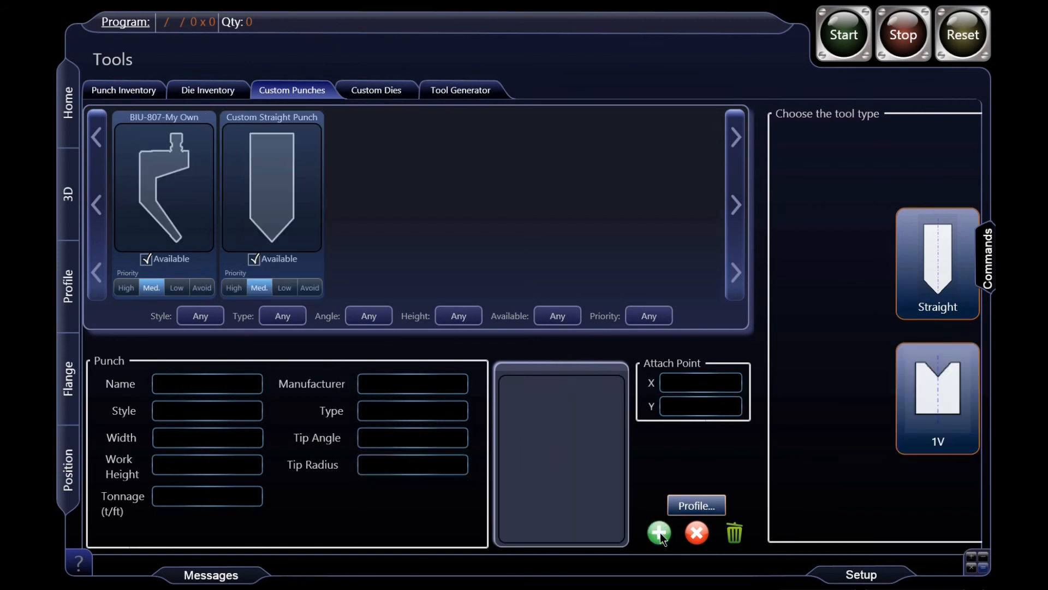